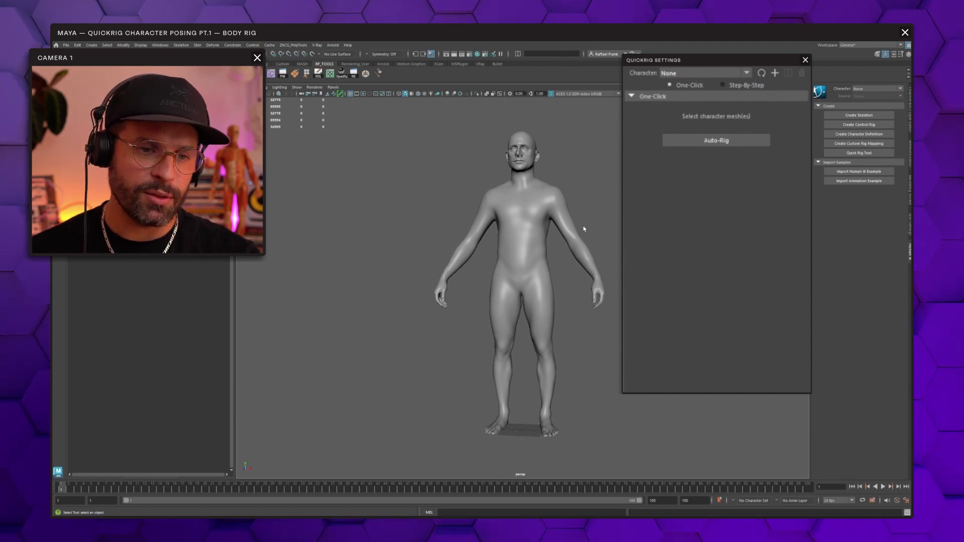
Step: Create a new Quick Rig character in Step-By-Step mode and add the selected body mesh as its geometry
click(742, 86)
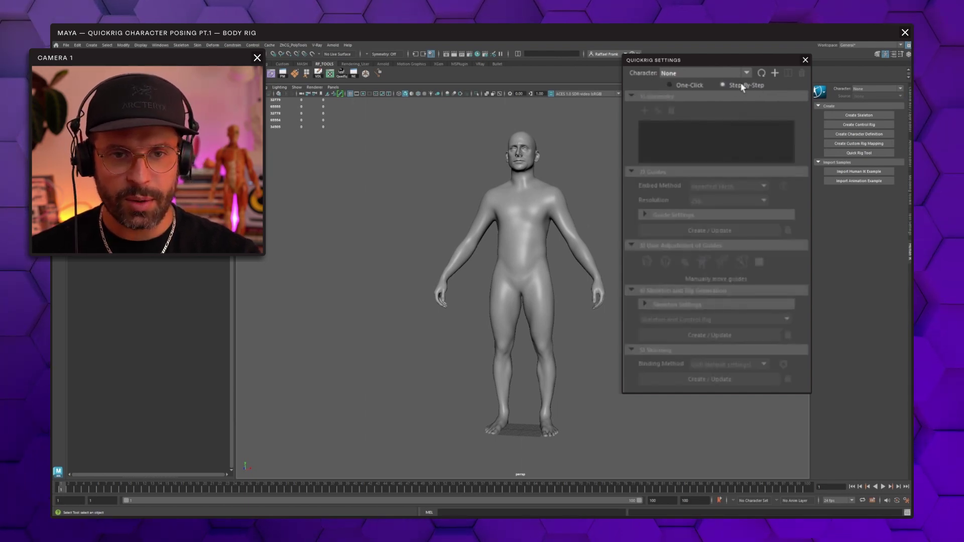
click(775, 73)
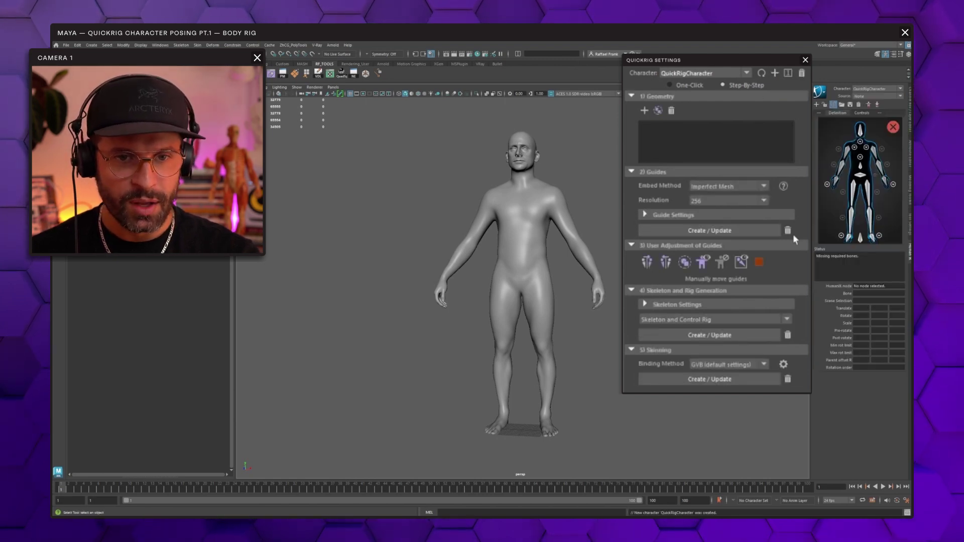
click(544, 213)
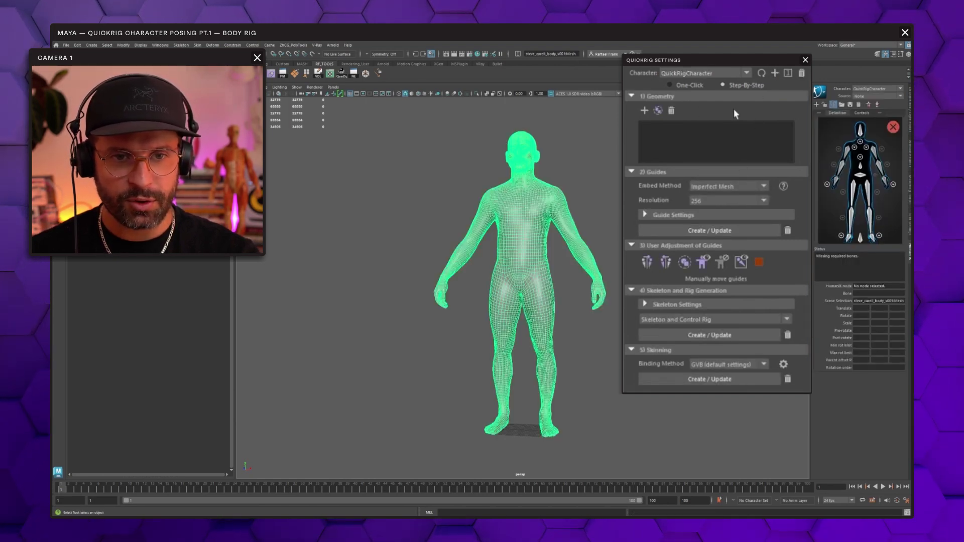
click(644, 110)
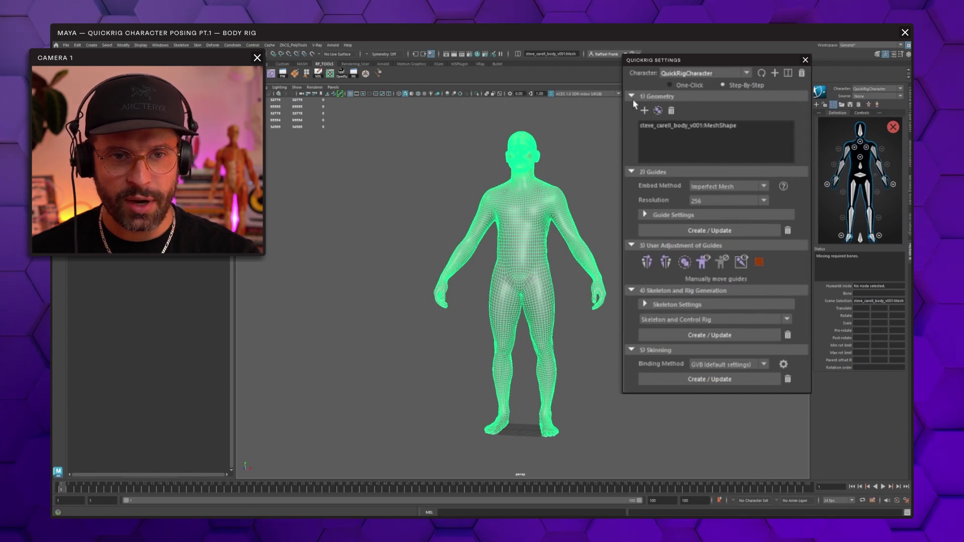
Step: Generate the body's joint guides with the Imperfect Mesh embed method at resolution 256
click(594, 162)
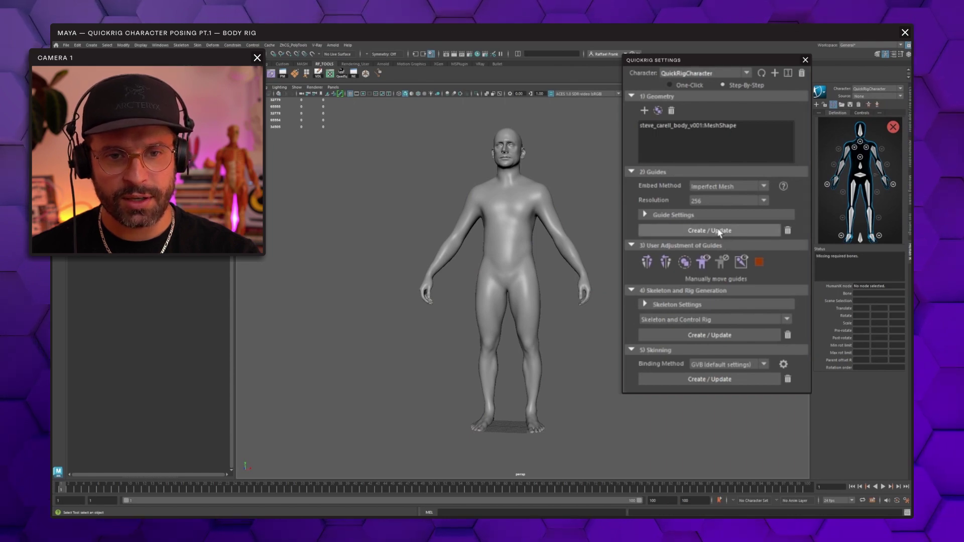
alt+drag(538, 215, 576, 189)
scroll(558, 215, up, 3)
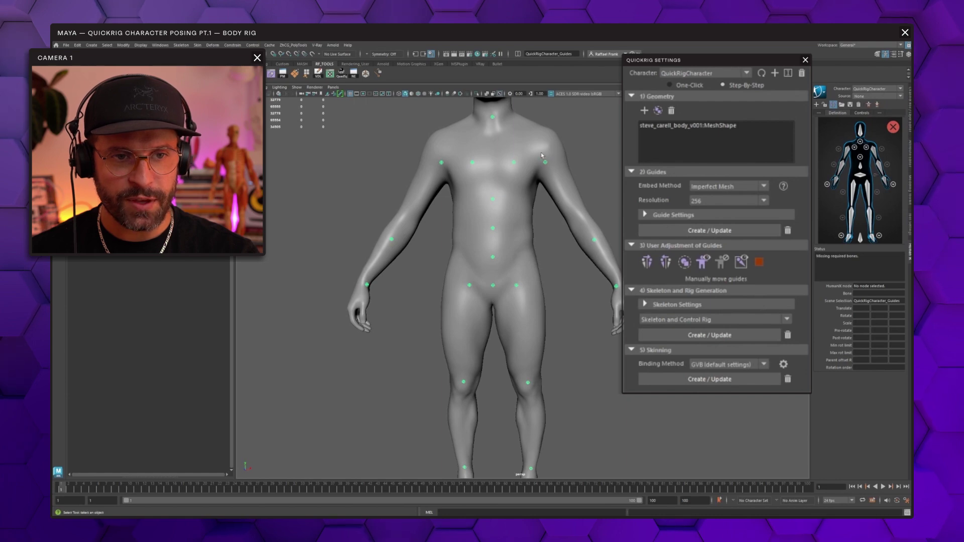
Step: Move the upper-arm guide on the character's left side up into the shoulder joint
click(545, 162)
scroll(567, 186, down, 4)
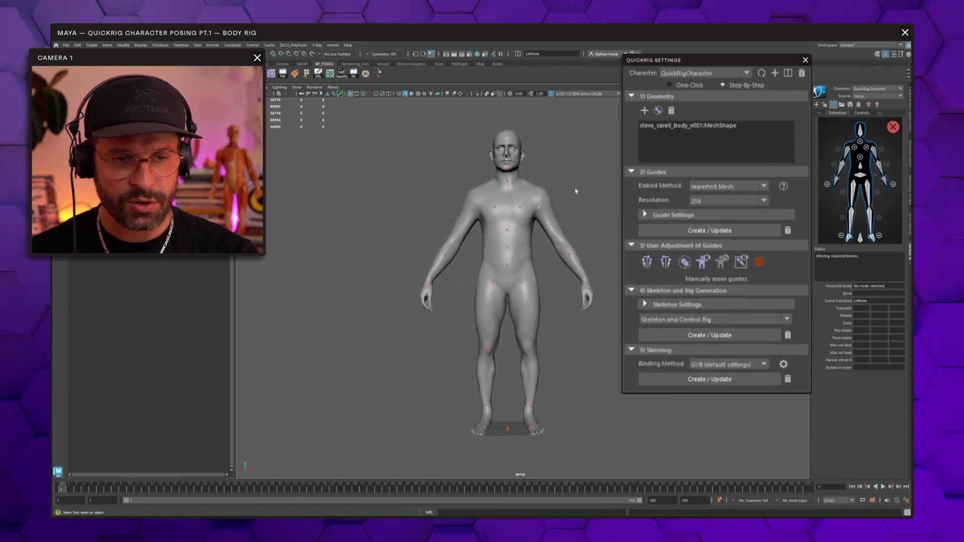
scroll(569, 209, up, 4)
scroll(577, 194, down, 4)
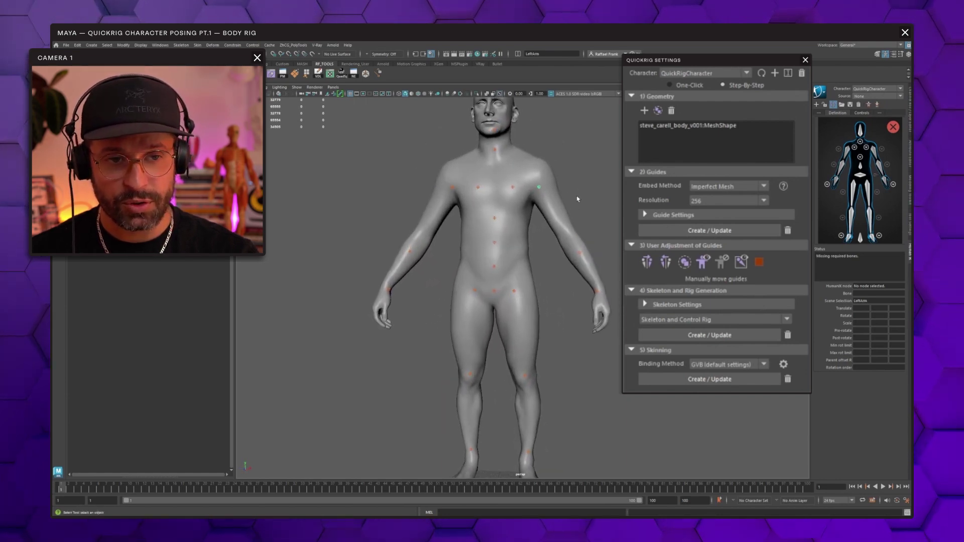
scroll(583, 211, up, 2)
alt+drag(582, 202, 583, 202)
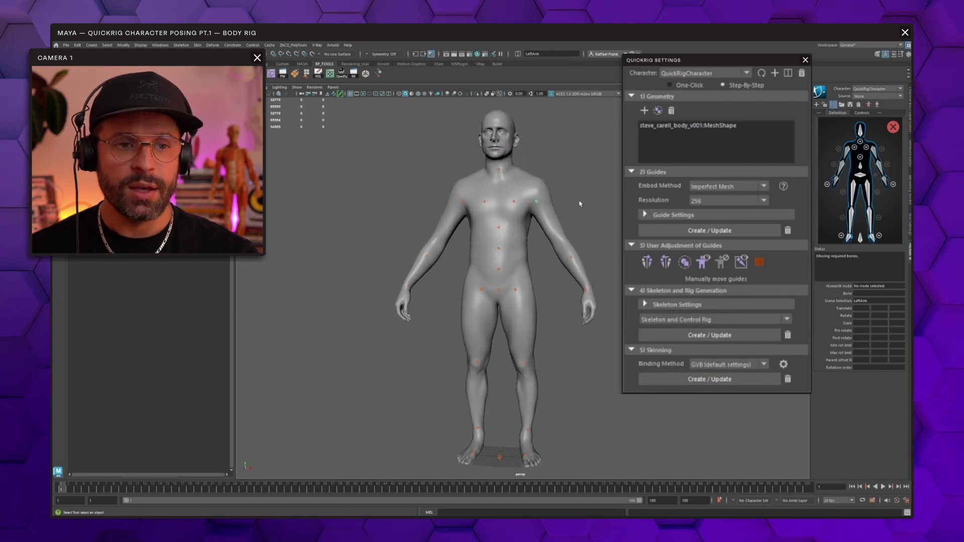
key(w)
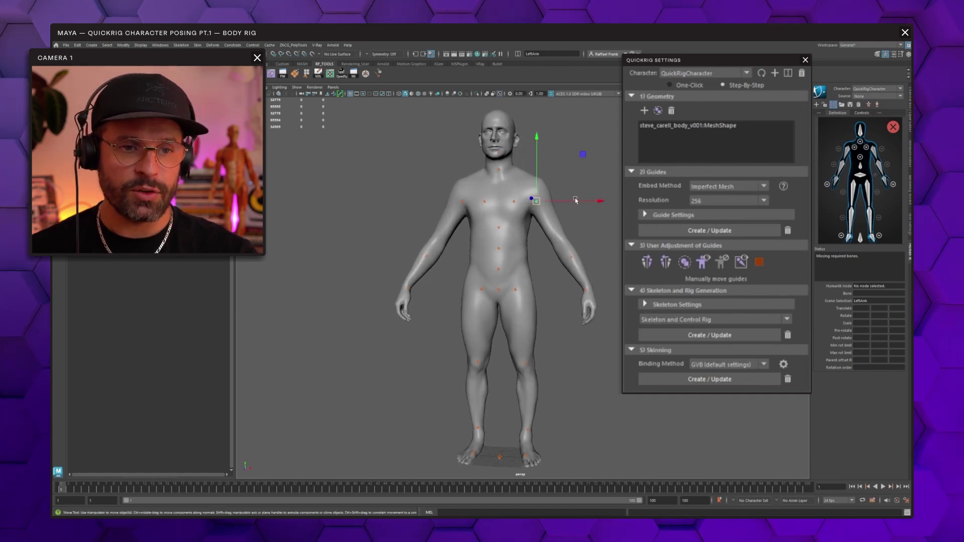
alt+drag(538, 172, 620, 254)
Step: Reposition the left elbow guide in side view so it sits inside the elbow joint
scroll(573, 201, up, 3)
alt+middle_drag(620, 254, 591, 224)
drag(563, 243, 549, 265)
scroll(549, 265, up, 4)
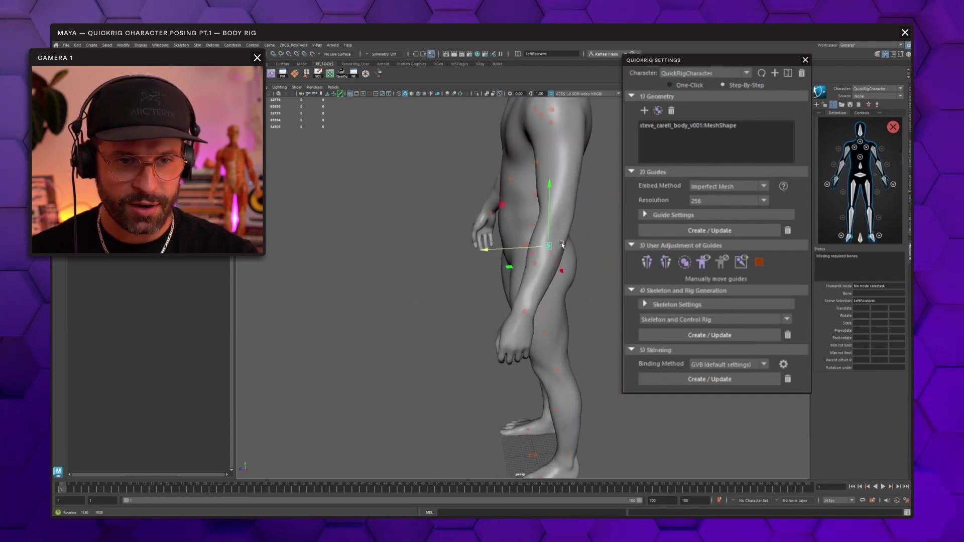
scroll(548, 244, down, 3)
Step: Move the left hand guide sideways so it is centred in the wrist
alt+drag(549, 244, 598, 200)
alt+middle_drag(604, 219, 564, 196)
drag(570, 230, 596, 256)
alt+middle_drag(603, 240, 578, 242)
drag(579, 245, 584, 245)
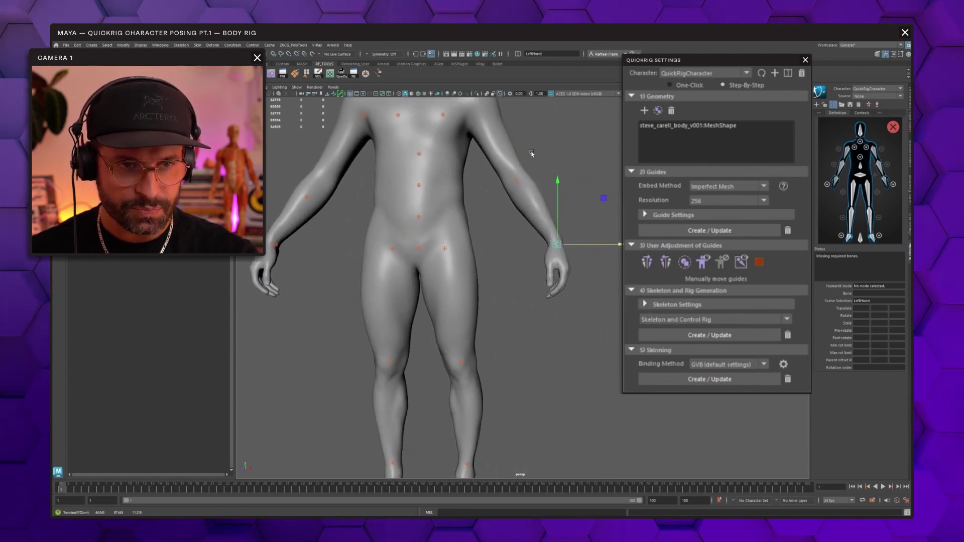
Step: Raise the left clavicle guide on the upper chest toward collarbone height
scroll(531, 154, down, 2)
key(Up)
key(Down)
alt+drag(587, 296, 585, 219)
scroll(546, 207, up, 2)
alt+middle_drag(495, 161, 547, 233)
click(540, 245)
alt+drag(547, 233, 536, 211)
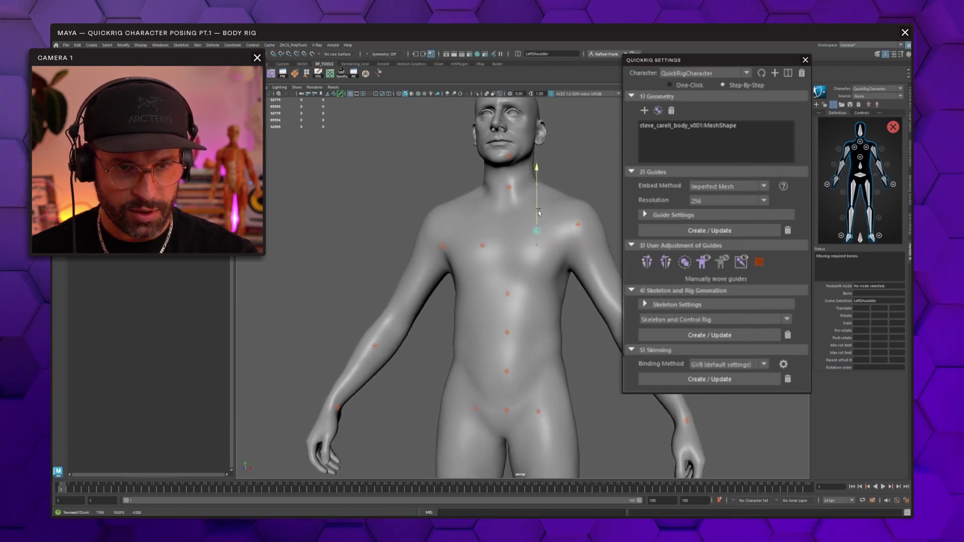
Step: Raise the three spine guides along the torso so they are spaced evenly between pelvis and neck
scroll(538, 213, down, 2)
alt+middle_drag(533, 296, 529, 214)
alt+drag(528, 214, 519, 213)
alt+right_drag(519, 212, 504, 206)
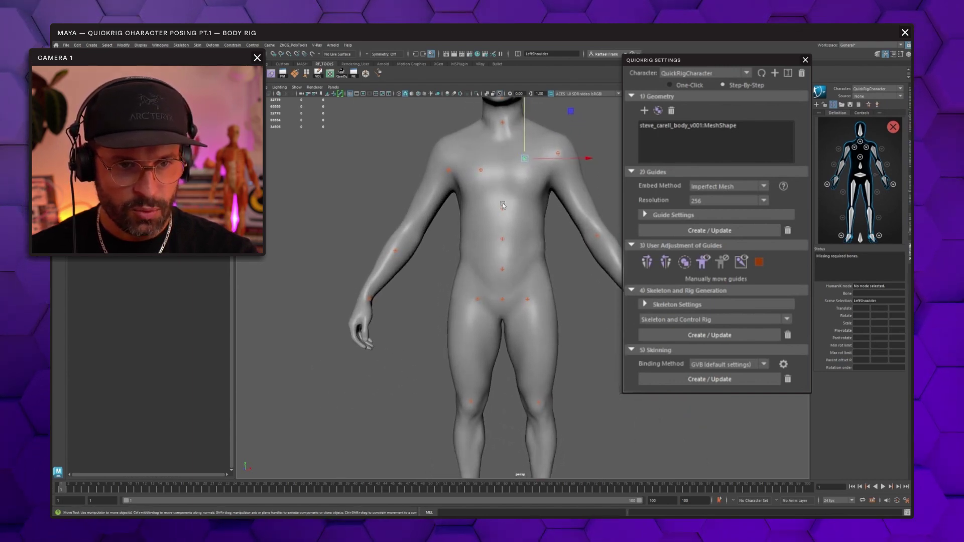
drag(502, 190, 504, 177)
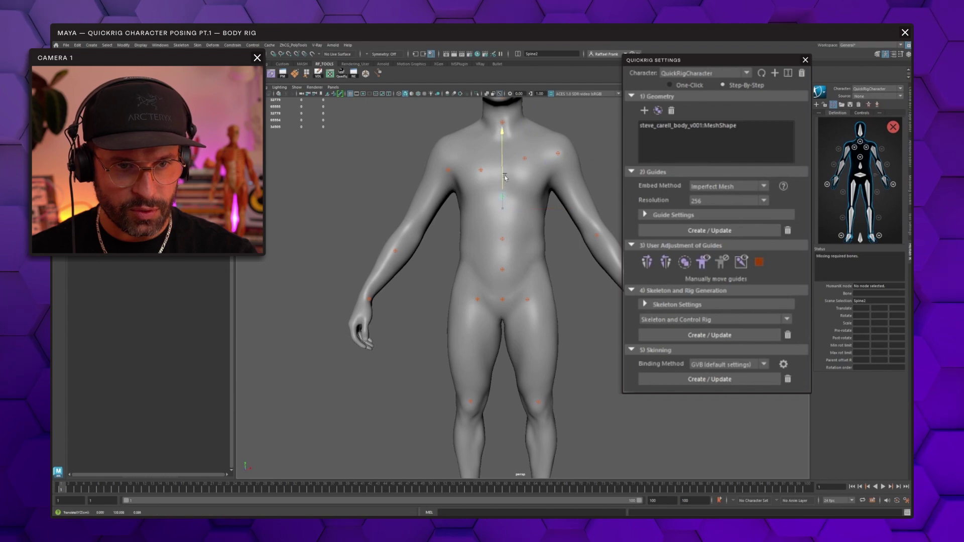
click(502, 239)
drag(501, 221, 503, 206)
click(501, 269)
drag(504, 243, 505, 239)
click(502, 224)
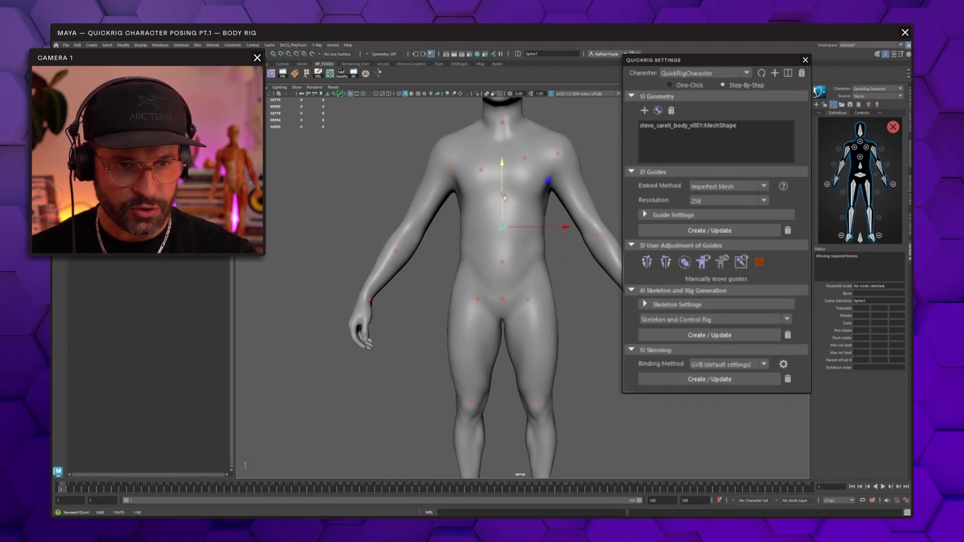
alt+drag(509, 193, 531, 191)
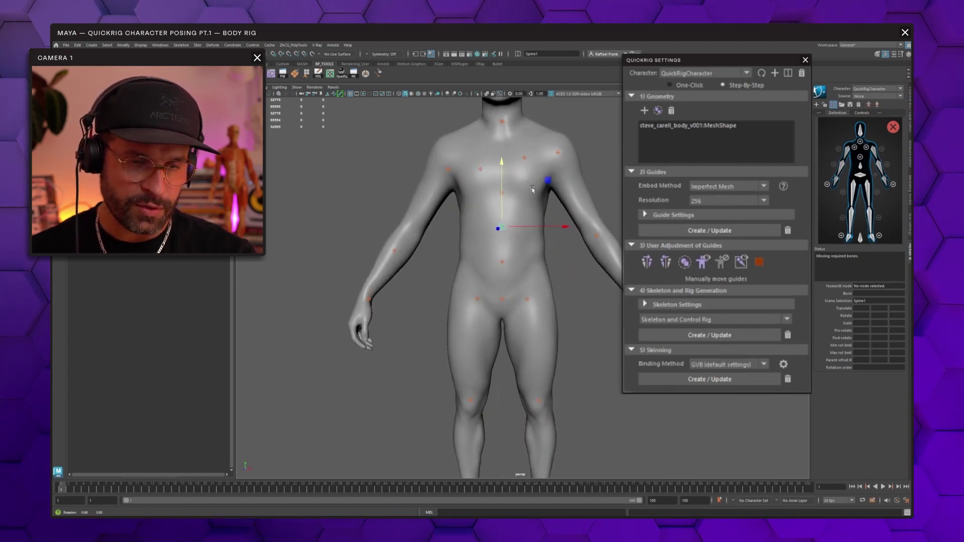
Step: Move the left upper-leg guide outward and slightly down into the hip joint
alt+middle_drag(560, 271, 534, 175)
alt+drag(533, 175, 529, 209)
click(505, 208)
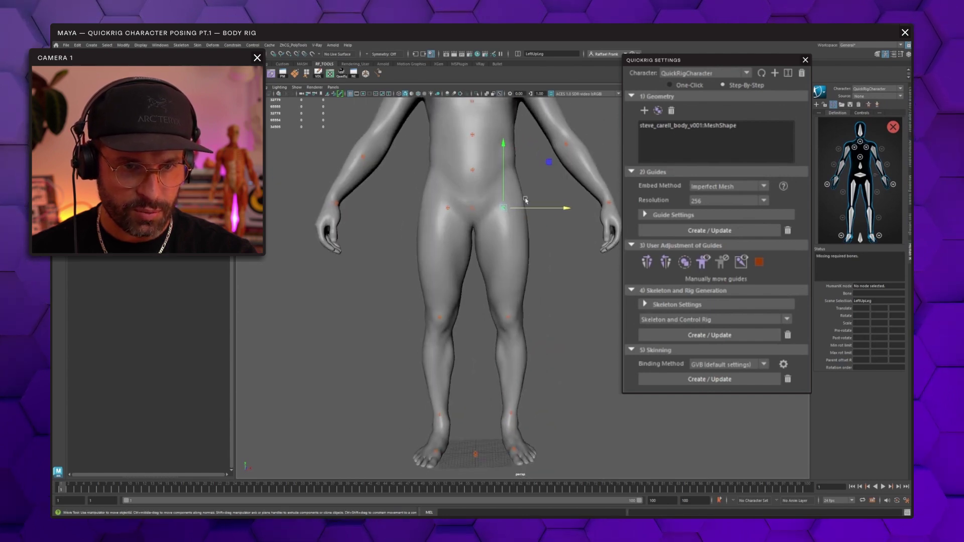
drag(502, 179, 522, 232)
click(537, 212)
alt+right_drag(522, 231, 519, 267)
Step: Reposition the left knee guide from the side and front so it is centred in the knee
alt+drag(518, 266, 597, 258)
alt+middle_drag(598, 258, 593, 274)
drag(552, 275, 522, 307)
alt+drag(522, 307, 567, 247)
drag(527, 272, 520, 272)
alt+drag(519, 275, 599, 276)
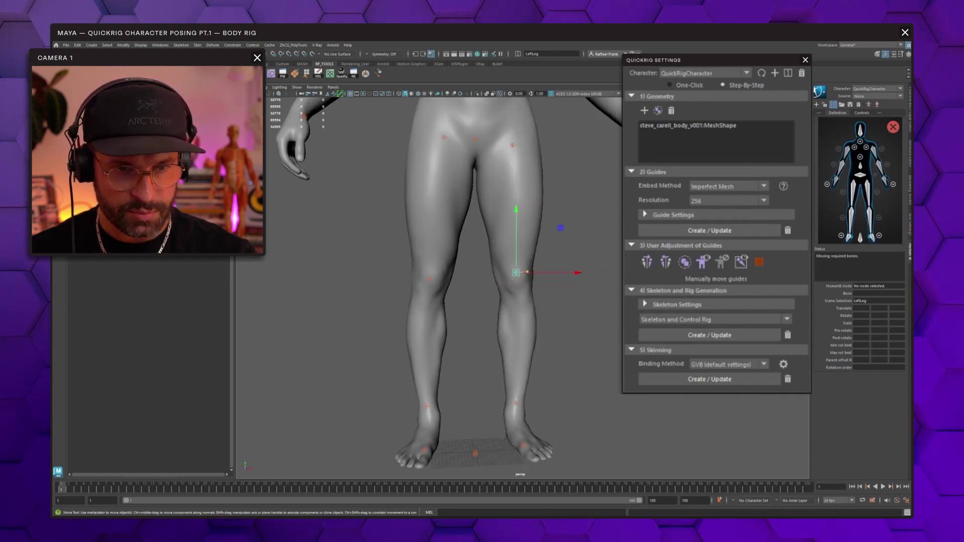
Step: Move the left foot guide along the depth axis so it is centred in the ankle
alt+middle_drag(567, 361, 552, 236)
alt+right_drag(502, 281, 536, 286)
alt+drag(548, 289, 534, 277)
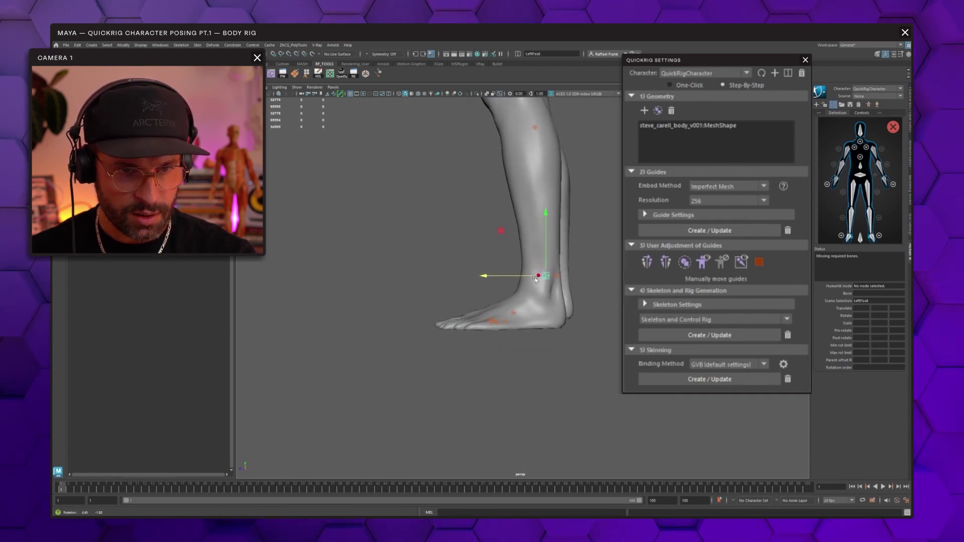
Step: Move the left toe-base guide forward to the ball of the foot
alt+drag(518, 293, 556, 287)
click(527, 271)
drag(555, 322, 569, 346)
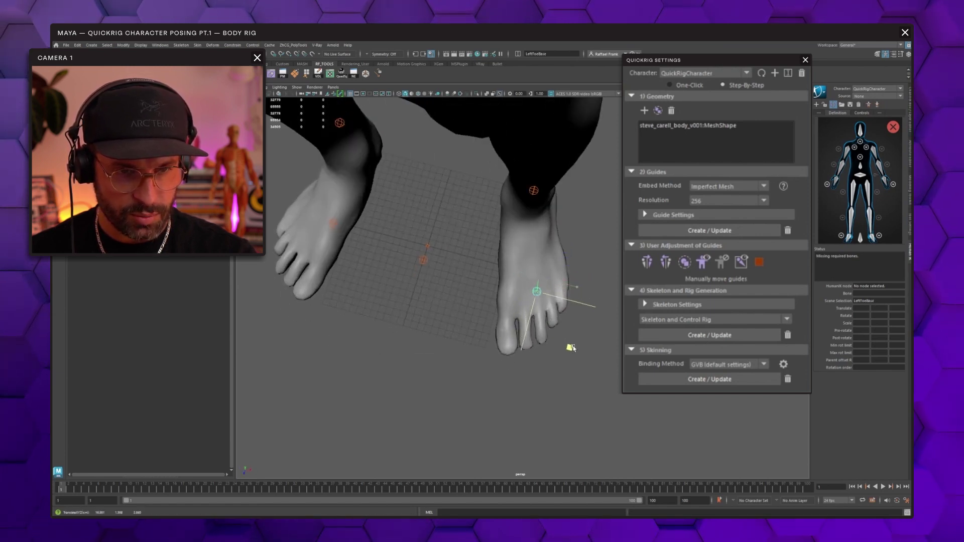
key(w)
Step: Select all the guides on the character's left side and mirror them onto the right side
alt+drag(566, 345, 549, 238)
scroll(550, 238, down, 5)
alt+middle_drag(549, 237, 548, 325)
alt+drag(549, 325, 523, 416)
scroll(546, 269, down, 5)
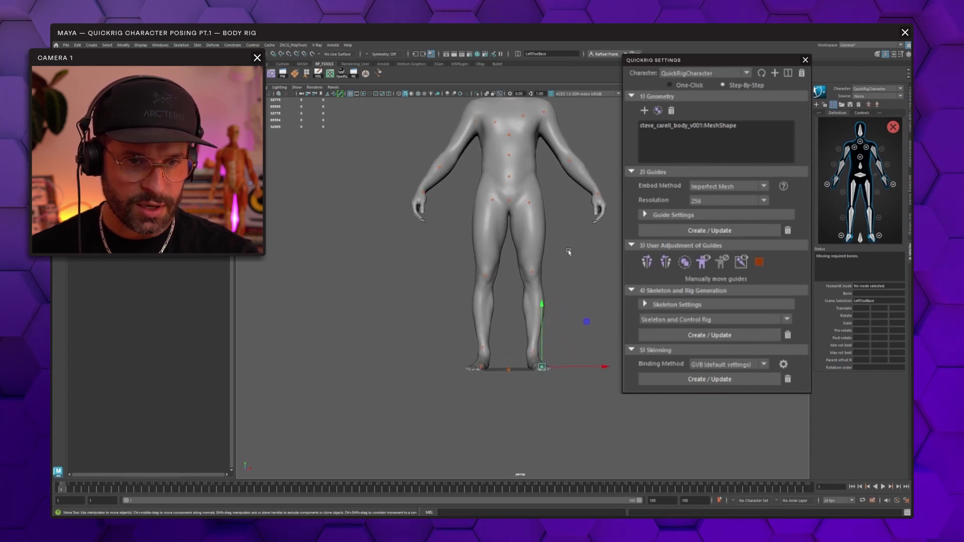
alt+middle_drag(549, 217, 540, 261)
ctrl+shift+drag(514, 270, 514, 270)
ctrl+shift+drag(612, 175, 553, 284)
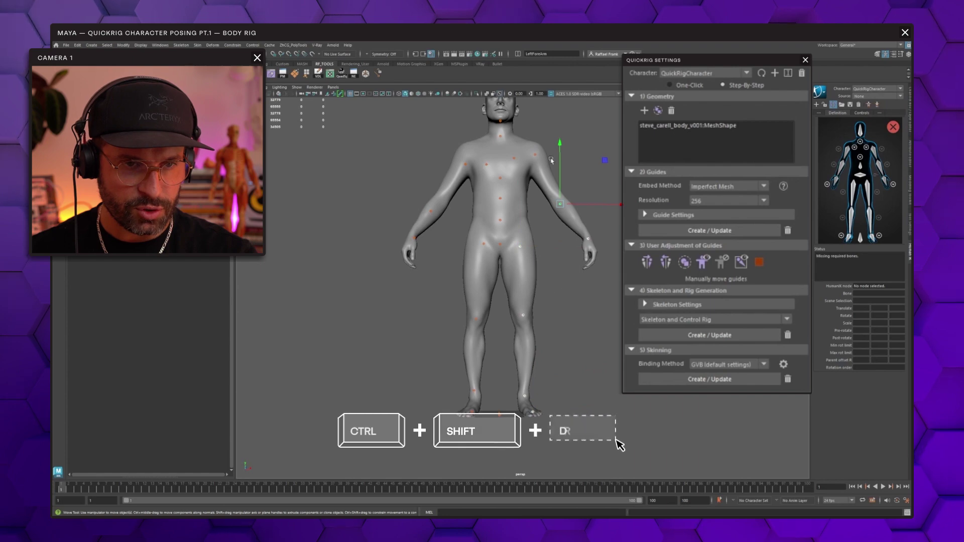
alt+middle_drag(550, 161, 548, 208)
ctrl+shift+drag(547, 176, 551, 227)
alt+middle_drag(551, 228, 552, 167)
alt+drag(580, 218, 578, 216)
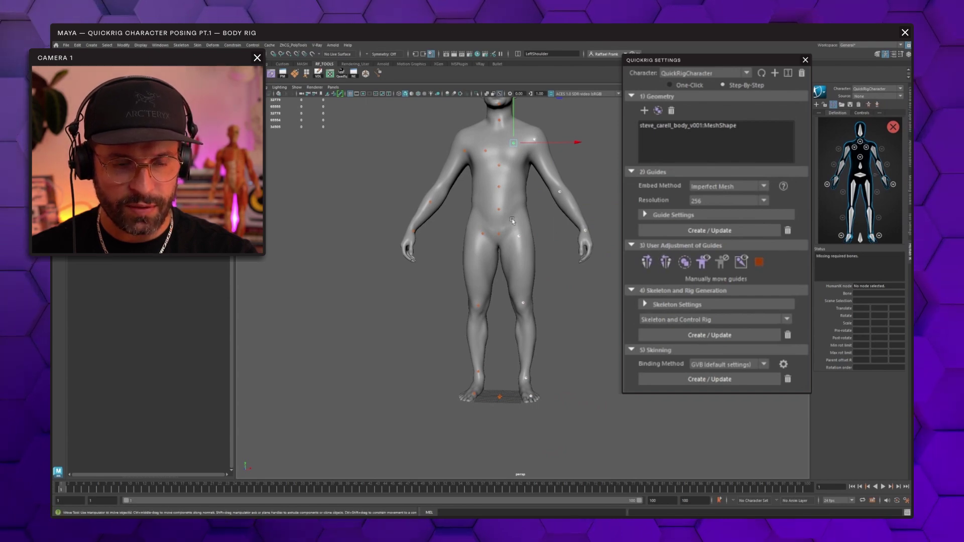
alt+middle_drag(561, 189, 577, 227)
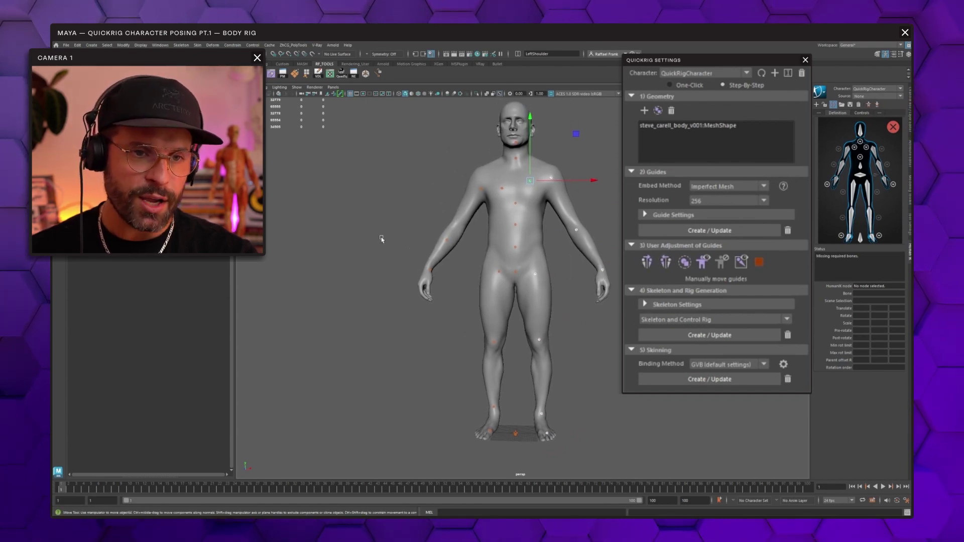
alt+drag(455, 194, 464, 186)
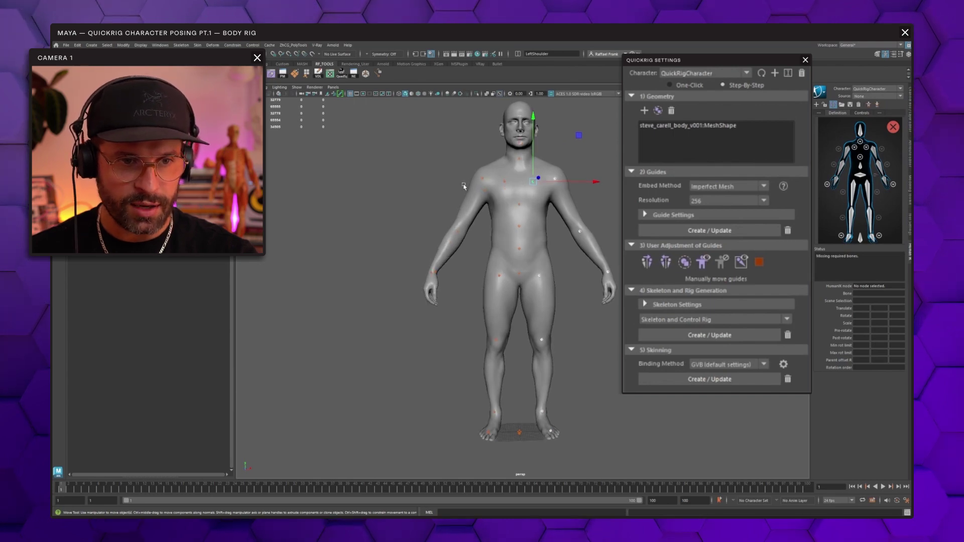
alt+drag(535, 301, 565, 298)
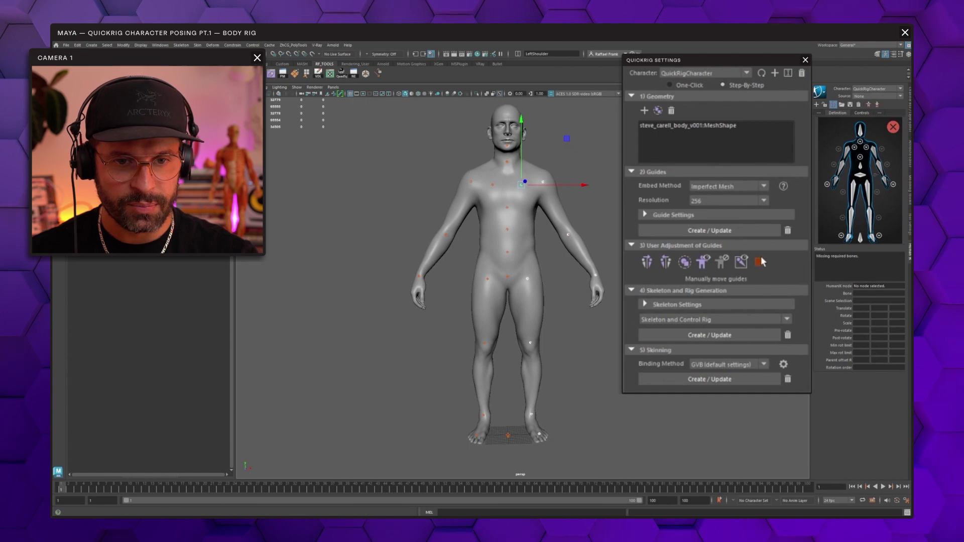
Step: Generate the skeleton and control rig with T-Stance Correction off and the joint X axis set to Mirrored Behavior
click(645, 305)
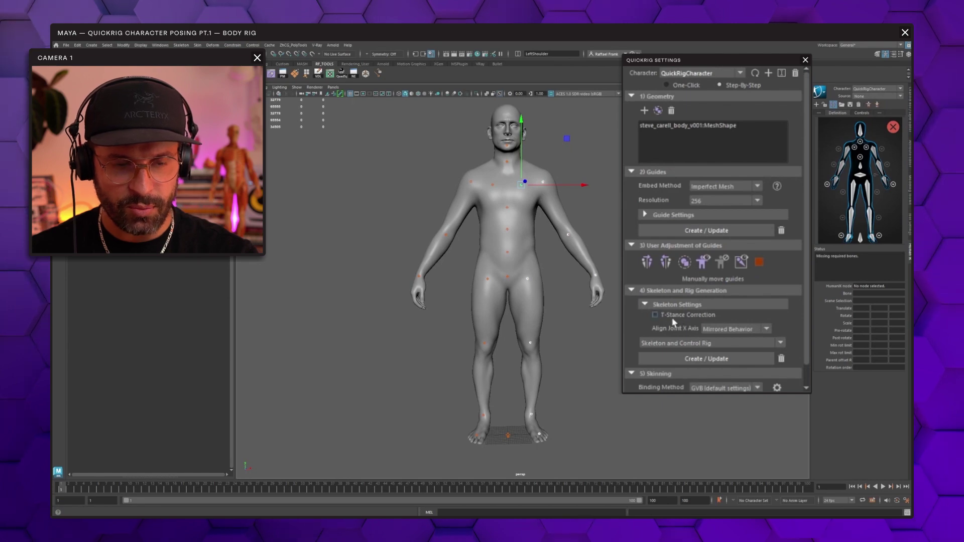
click(715, 359)
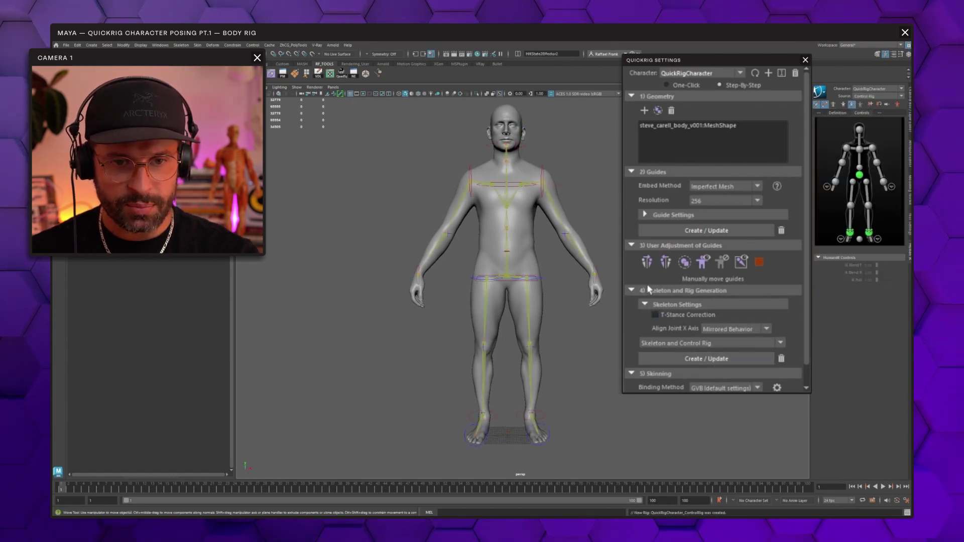
alt+drag(572, 247, 604, 278)
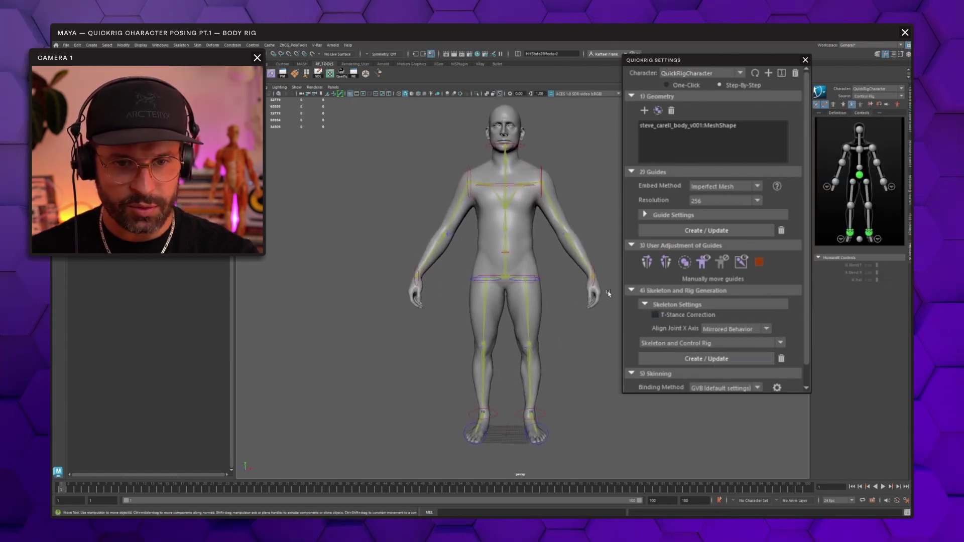
Step: Bind the body mesh to the skeleton using the GVB (default settings) binding method
alt+middle_drag(607, 286, 608, 249)
drag(807, 298, 809, 332)
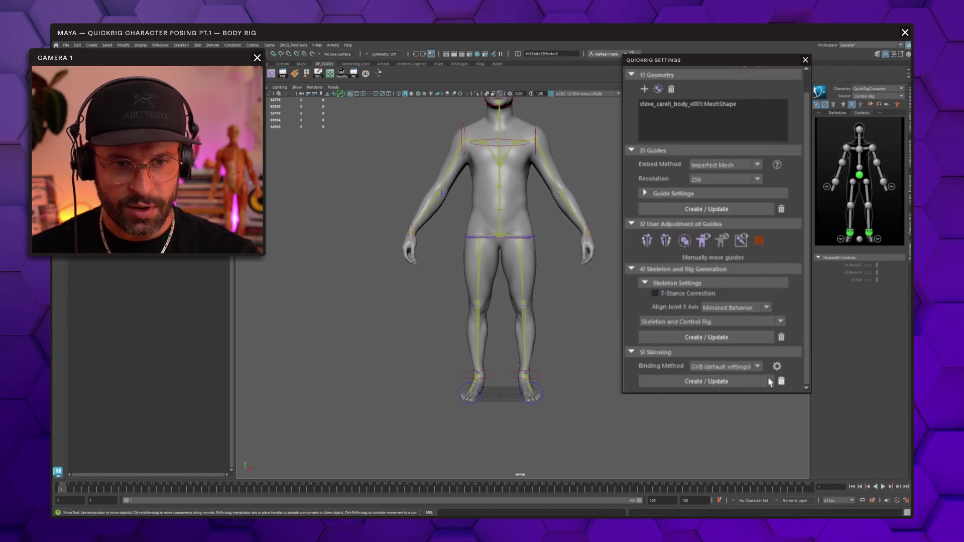
alt+middle_drag(607, 254, 587, 265)
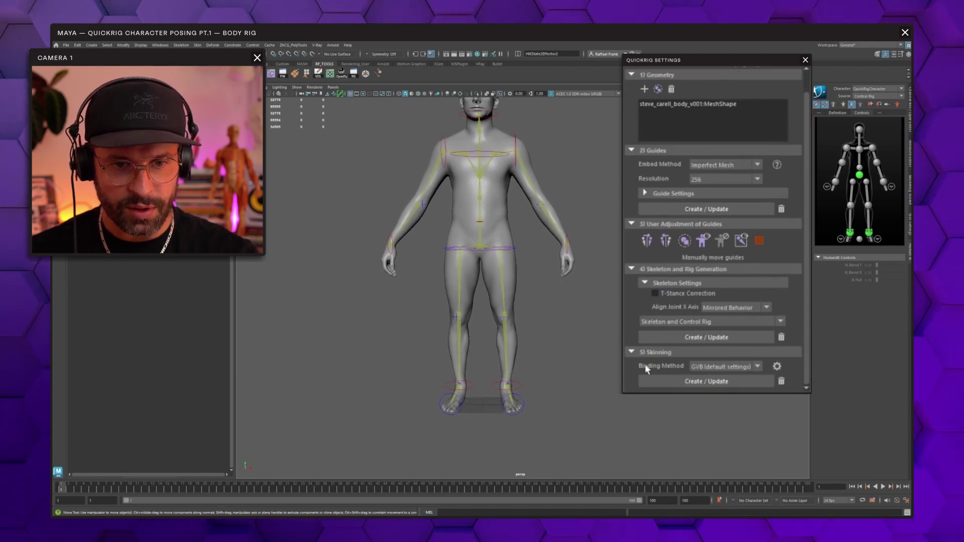
Step: Try moving the left wrist control to test the arm's rig, and undo the move
alt+drag(572, 286, 505, 286)
scroll(543, 299, up, 2)
scroll(543, 299, up, 4)
alt+middle_drag(504, 286, 514, 351)
scroll(515, 351, up, 2)
alt+drag(517, 311, 602, 296)
alt+middle_drag(597, 231, 479, 140)
click(577, 321)
alt+drag(594, 340, 554, 256)
key(ctrl+z)
scroll(601, 281, down, 4)
scroll(441, 274, up, 3)
scroll(596, 266, down, 5)
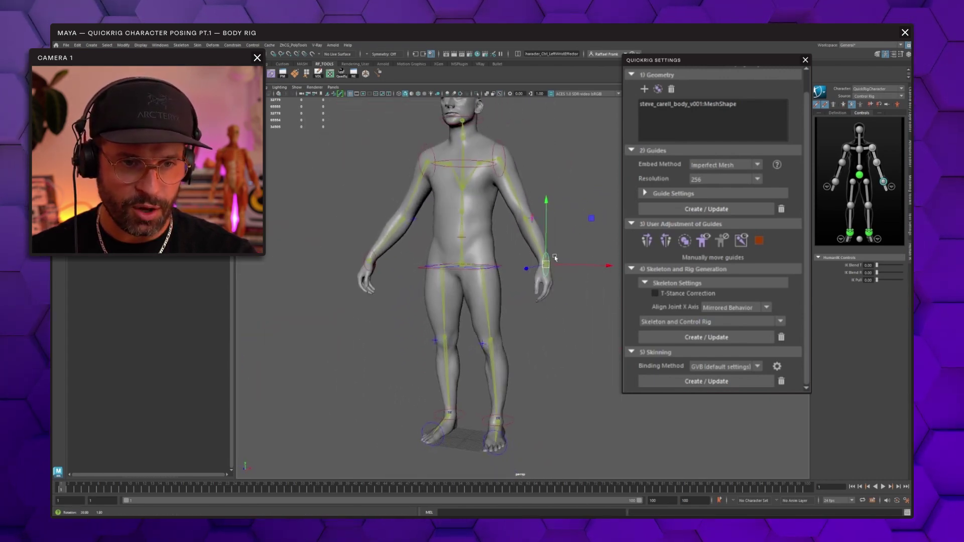
Step: Examine the upper body of the control rig from several angles, checking the chest control and the body mesh
alt+middle_drag(527, 266, 556, 246)
alt+drag(555, 246, 583, 248)
alt+middle_drag(584, 248, 579, 315)
scroll(578, 314, up, 3)
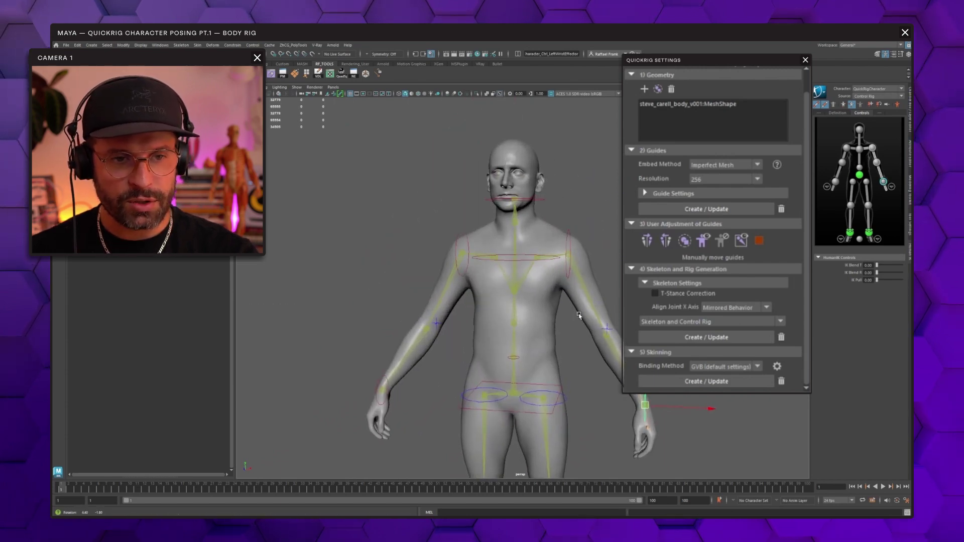
click(490, 259)
alt+drag(584, 289, 540, 301)
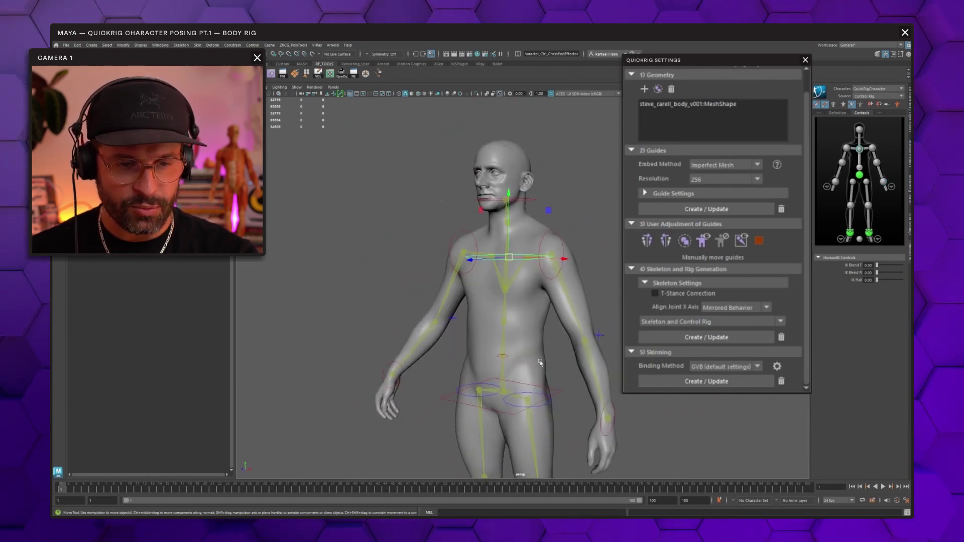
scroll(547, 322, down, 3)
alt+middle_drag(553, 316, 553, 296)
alt+drag(514, 296, 550, 305)
click(550, 305)
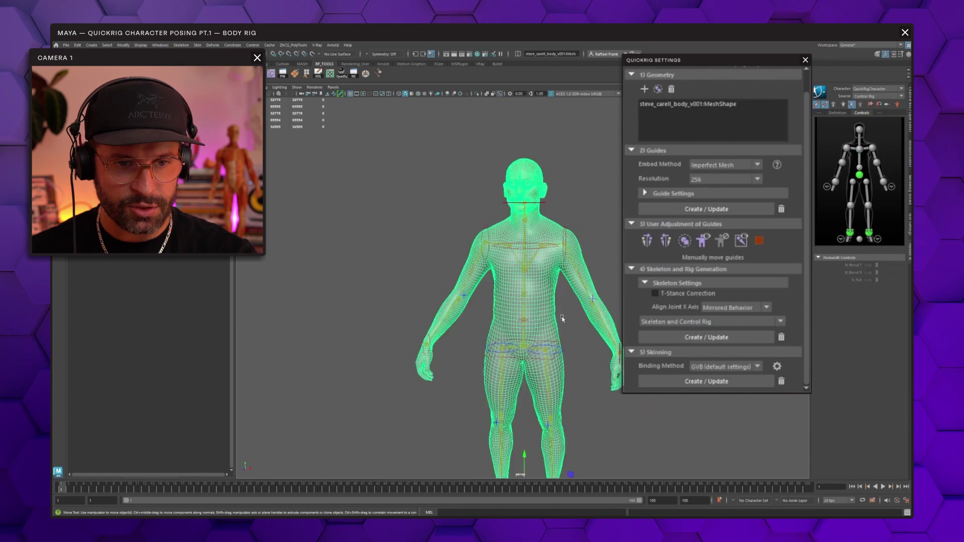
Step: Clear the selection and update the body mesh's skin binding with the GVB (default settings) method
alt+middle_drag(580, 322, 528, 254)
click(591, 199)
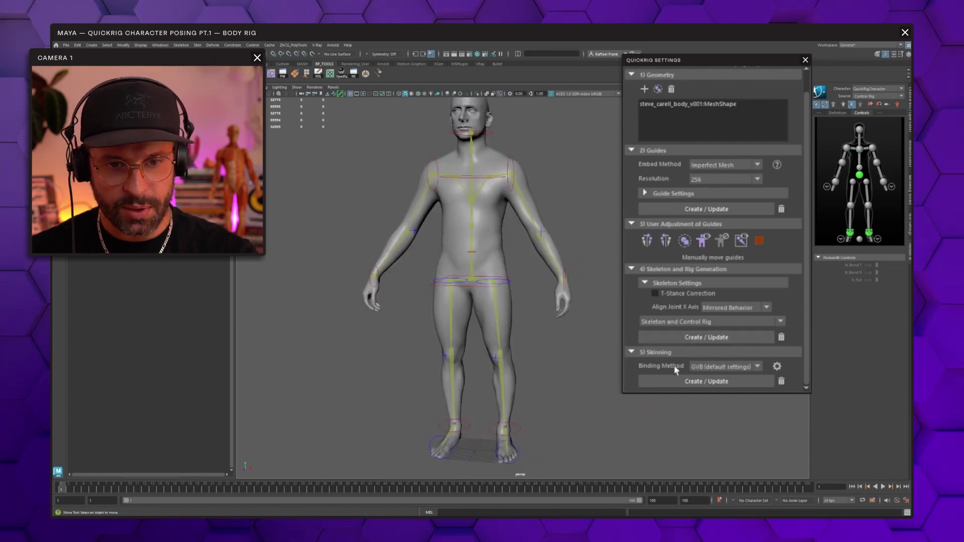
click(710, 382)
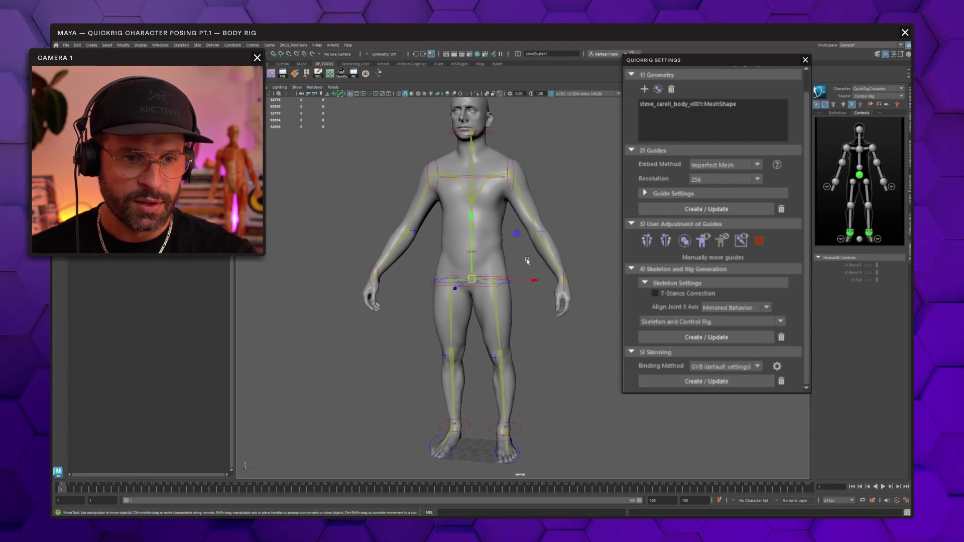
Step: Try moving the left wrist control across the front of the pelvis to test the skinning, and undo the move
alt+right_drag(527, 260, 596, 275)
scroll(602, 274, down, 2)
alt+drag(606, 273, 573, 280)
click(566, 282)
alt+drag(565, 283, 433, 226)
alt+drag(432, 225, 537, 240)
alt+right_drag(537, 240, 592, 243)
alt+middle_drag(592, 243, 478, 304)
alt+drag(477, 304, 522, 296)
alt+right_drag(522, 296, 452, 274)
alt+drag(451, 273, 424, 279)
alt+middle_drag(424, 279, 555, 271)
mouse_move(554, 271)
alt+mouse_down()
mouse_move(544, 271)
mouse_move(557, 271)
alt+mouse_up()
drag(528, 318, 477, 304)
alt+drag(452, 239, 526, 196)
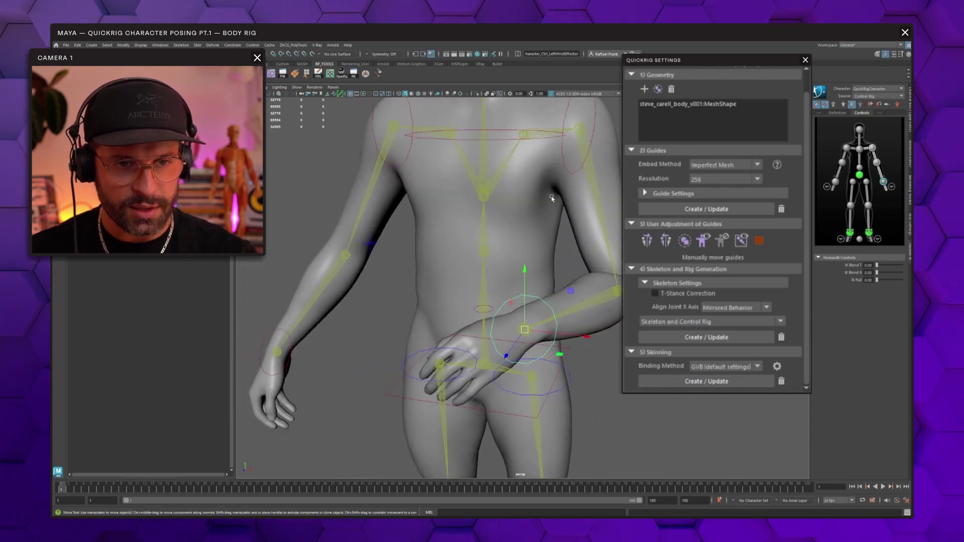
key(ctrl+z)
key(ctrl+z)
Step: Try lifting the left forearm in front of the waist with the wrist control, and undo the moves
drag(576, 304, 402, 266)
scroll(603, 282, down, 5)
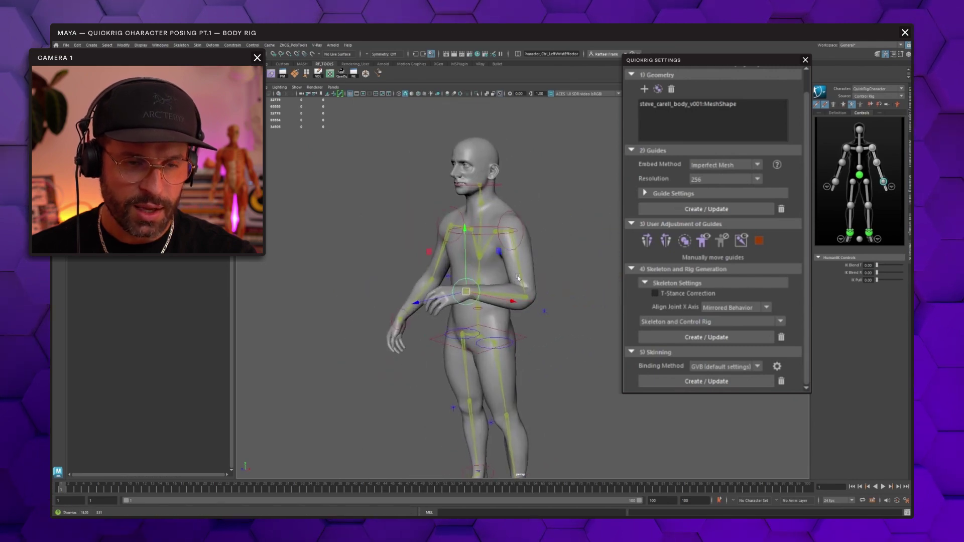
scroll(381, 256, up, 5)
alt+middle_drag(366, 248, 499, 276)
drag(403, 269, 358, 251)
alt+drag(428, 262, 547, 286)
drag(432, 301, 405, 301)
key(ctrl+z)
key(ctrl+z)
key(ctrl+z)
key(ctrl+z)
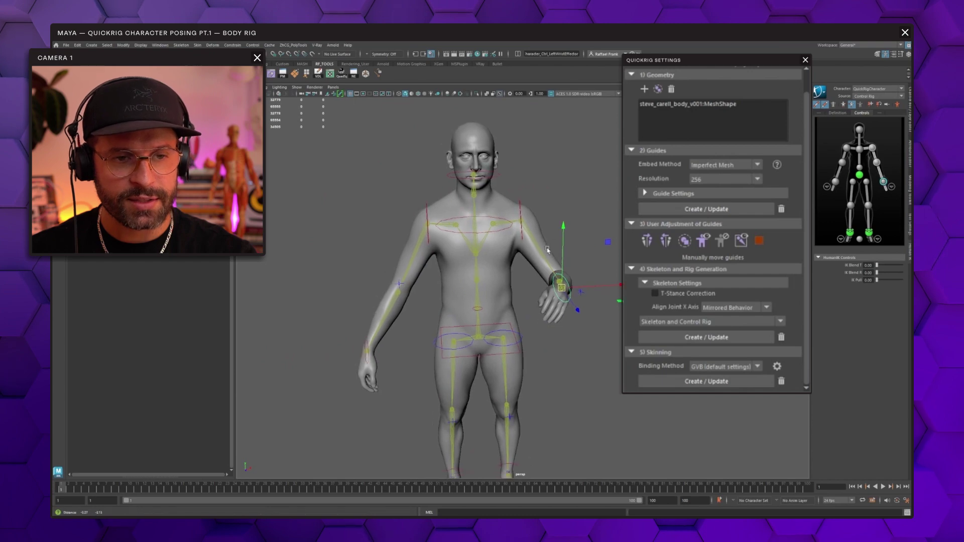
key(ctrl+z)
key(ctrl+z)
key(ctrl+z)
key(ctrl+z)
key(ctrl+z)
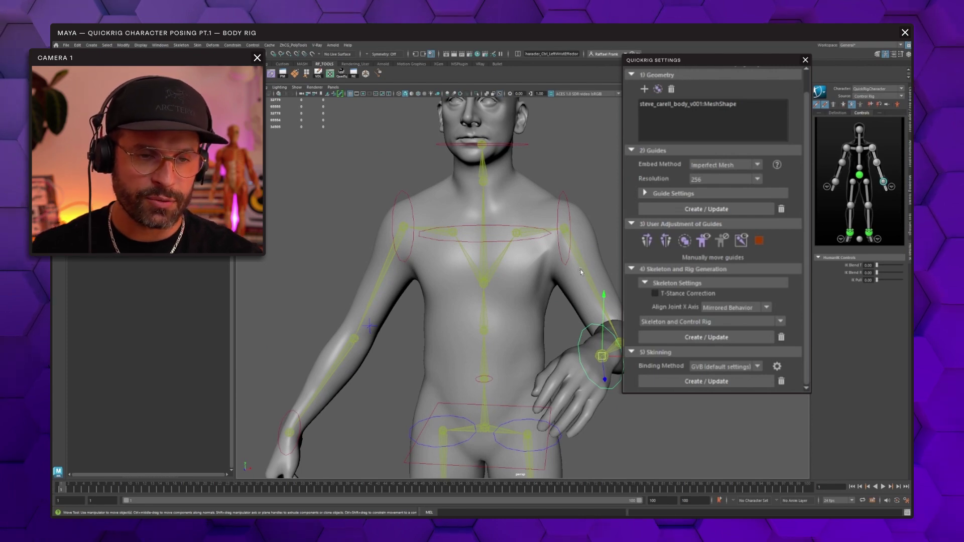
Step: Position the left wrist control in front of the body so that the left elbow bends
scroll(581, 269, down, 3)
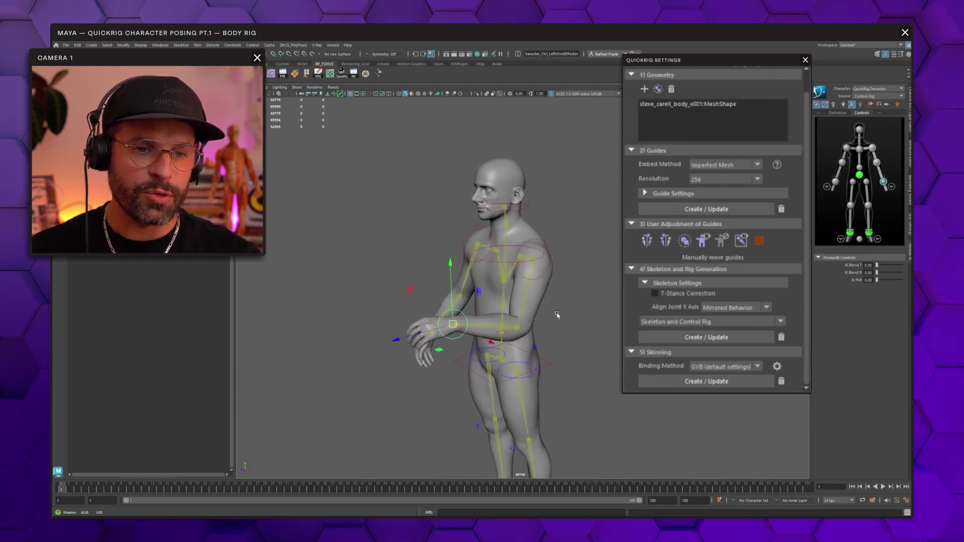
alt+drag(556, 313, 545, 277)
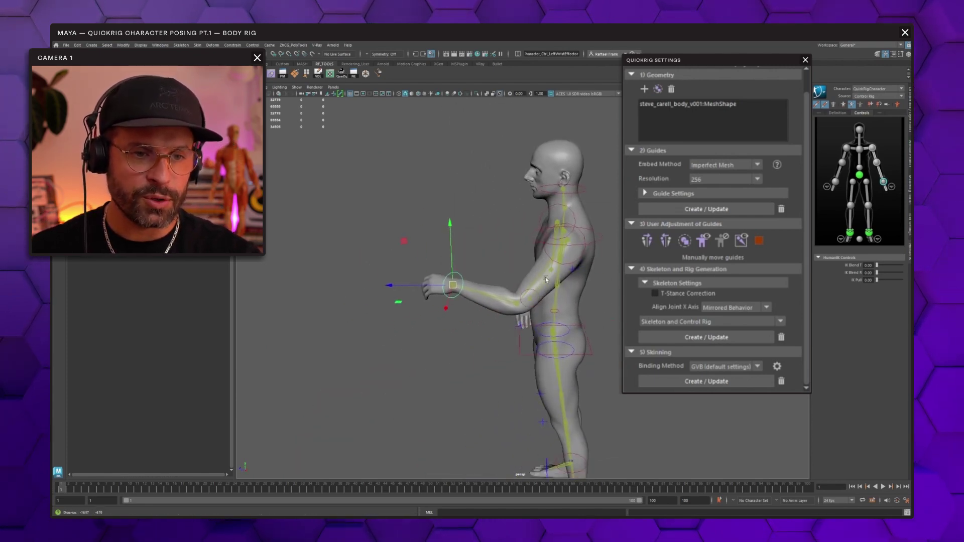
scroll(550, 268, up, 2)
drag(430, 296, 536, 294)
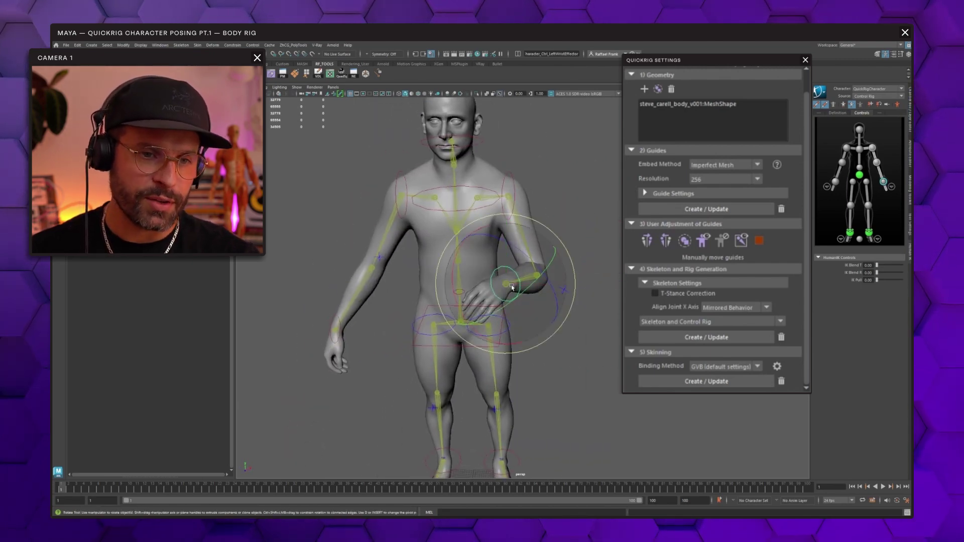
Step: Raise the left ankle control behind the body to bend the knee, and rotate the foot
alt+drag(539, 299, 465, 275)
alt+right_drag(482, 286, 447, 289)
scroll(554, 289, up, 3)
alt+drag(522, 317, 584, 288)
key(e)
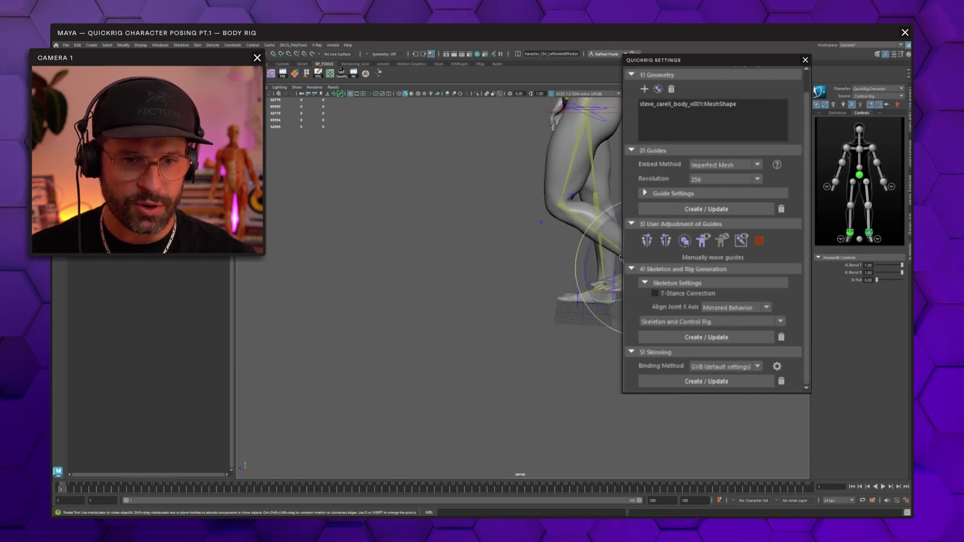
alt+middle_drag(618, 281, 546, 270)
drag(573, 304, 537, 276)
scroll(476, 267, down, 5)
Step: Move the right ankle control backward and rotate it so the right foot's toes point downward
drag(494, 349, 502, 351)
drag(566, 339, 506, 339)
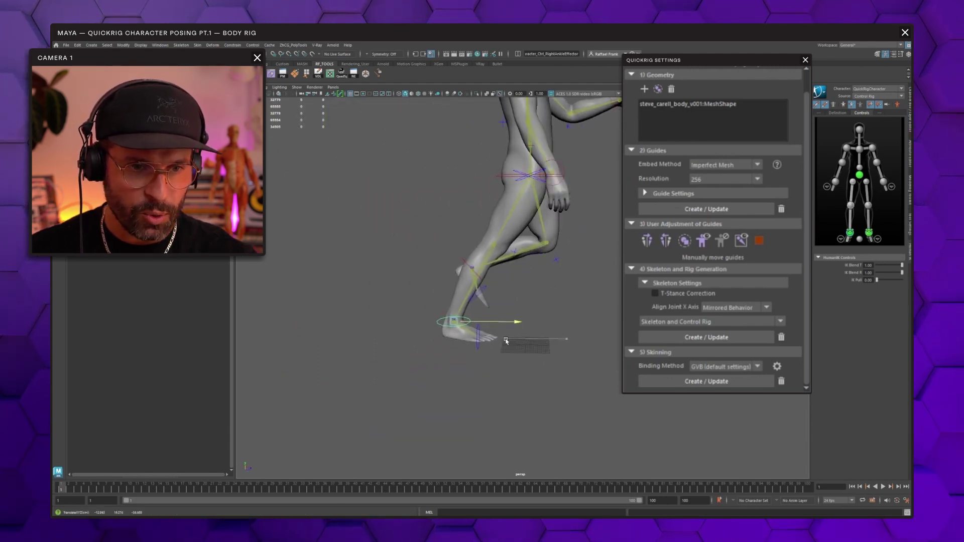
key(w)
alt+drag(499, 284, 480, 281)
scroll(481, 281, down, 4)
alt+middle_drag(481, 281, 532, 351)
click(556, 254)
key(e)
alt+drag(555, 254, 561, 271)
scroll(562, 271, up, 4)
alt+middle_drag(562, 271, 480, 263)
alt+drag(480, 262, 512, 262)
Step: Raise the left wrist control to about chest height and rotate the left hand for a running pose
click(409, 176)
alt+drag(409, 181, 451, 206)
key(w)
scroll(502, 296, down, 4)
alt+drag(532, 296, 476, 304)
scroll(421, 274, up, 4)
click(480, 251)
key(e)
mouse_move(542, 250)
mouse_down()
mouse_move(499, 280)
mouse_move(563, 267)
mouse_move(539, 250)
mouse_up()
scroll(564, 267, down, 4)
scroll(540, 249, up, 4)
click(434, 189)
alt+drag(435, 189, 504, 198)
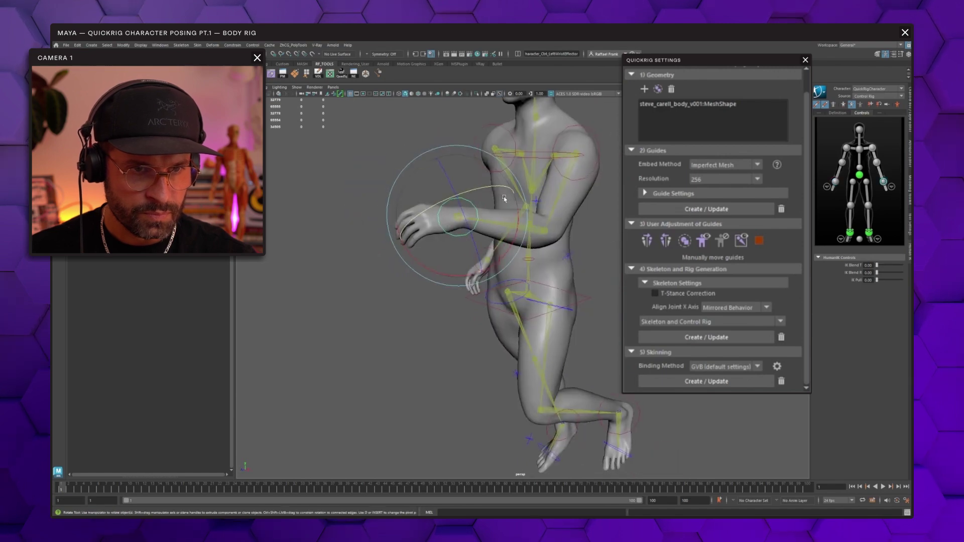
scroll(505, 225, down, 5)
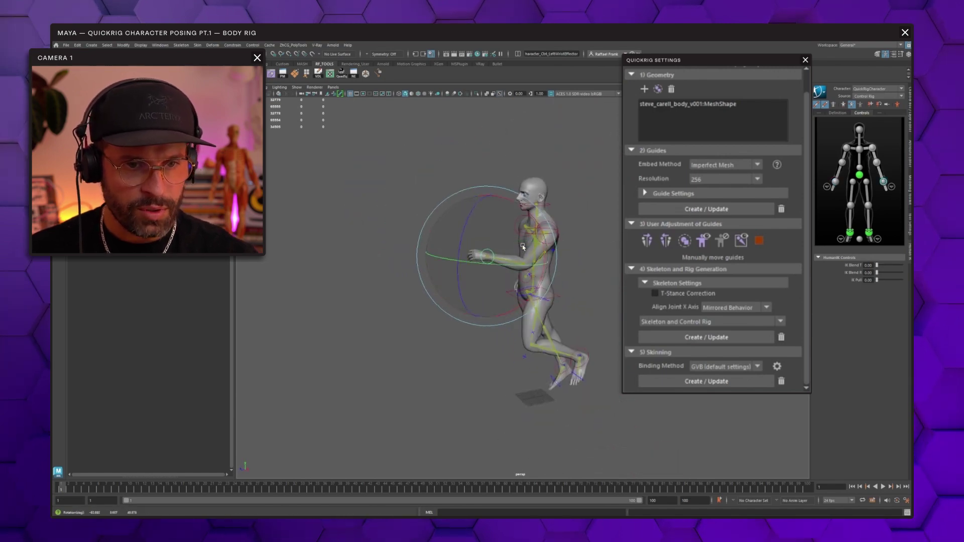
Step: Refine the running pose by bending the right arm backward and rotating the hip control
alt+drag(495, 246, 477, 283)
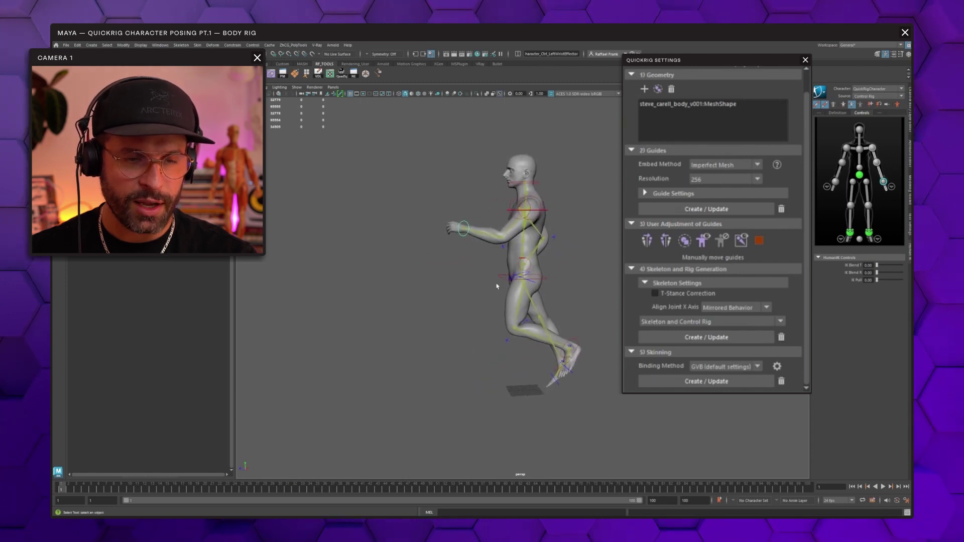
scroll(558, 289, up, 4)
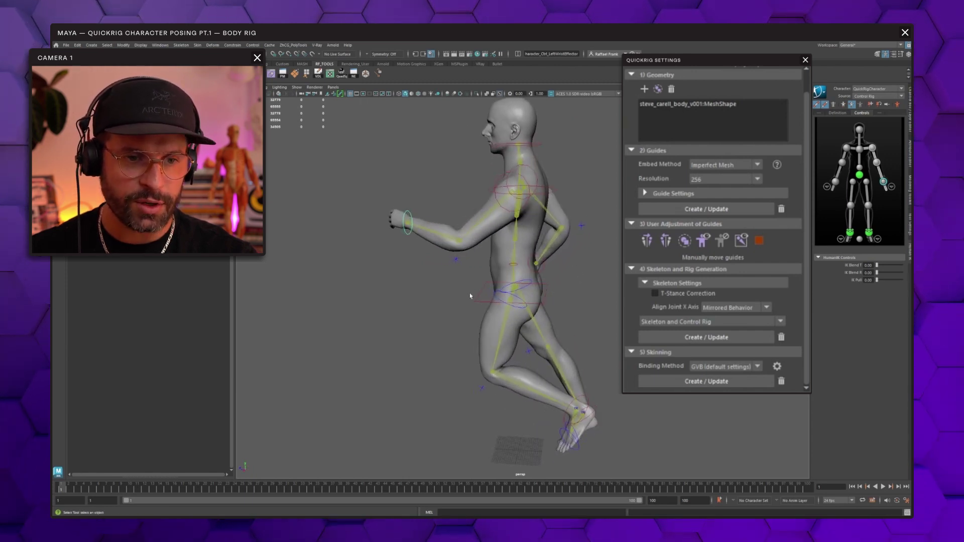
mouse_move(499, 310)
alt+mouse_down()
mouse_move(570, 269)
mouse_move(598, 274)
mouse_move(580, 257)
mouse_move(557, 301)
mouse_move(512, 308)
alt+mouse_up()
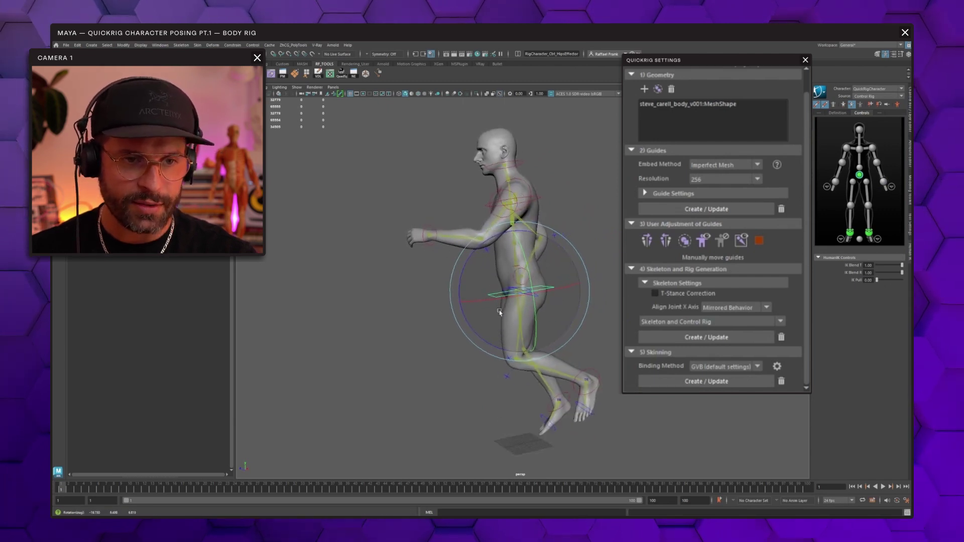
alt+drag(500, 312, 568, 306)
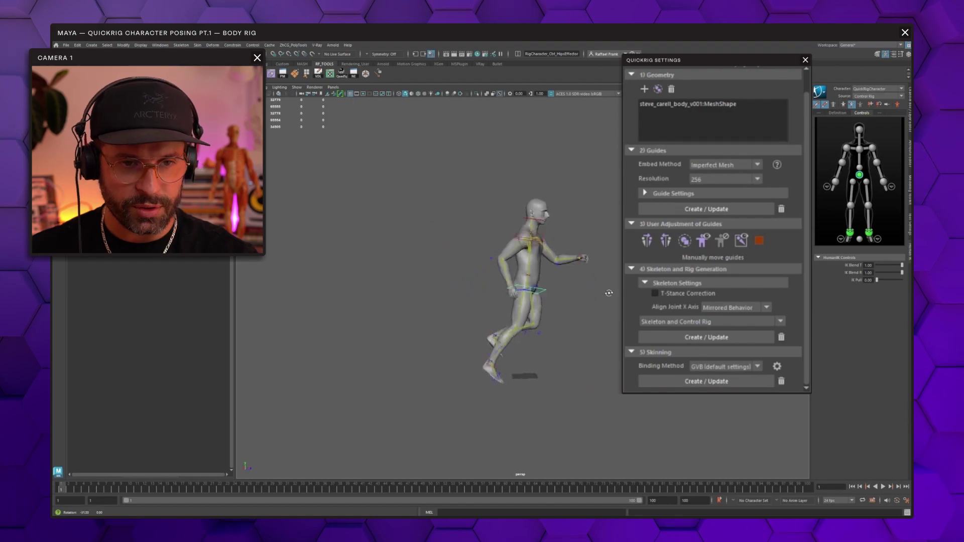
alt+drag(568, 306, 532, 301)
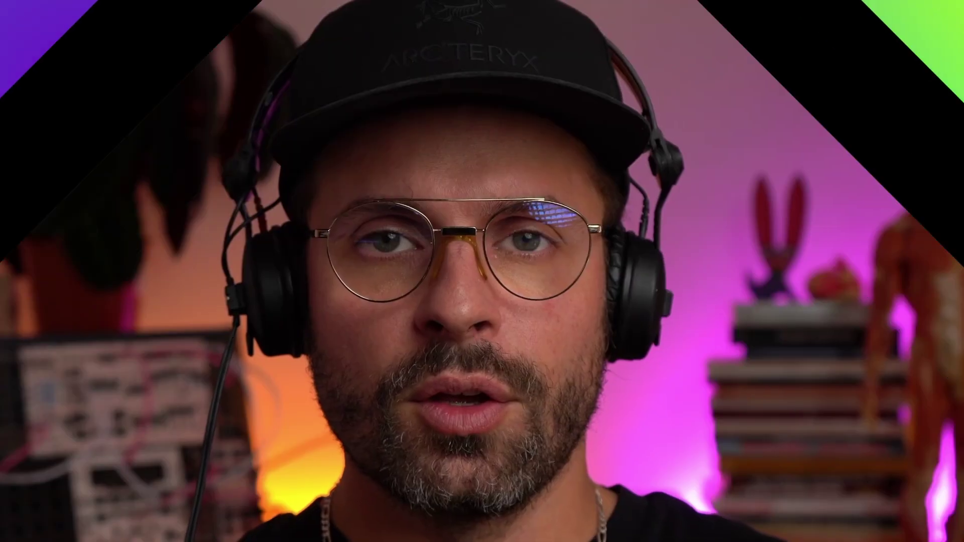